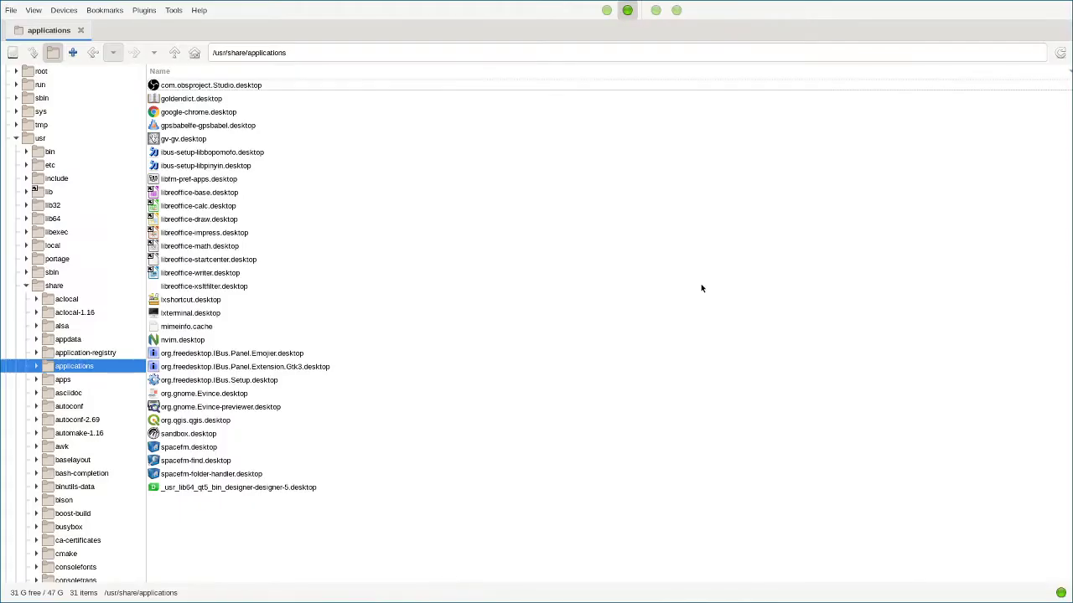
Launch QGIS 3.10 by executing the org.qgis.qgis.desktop entry from SpaceFM's context menu.
right_click(201, 422)
mouse_move(258, 429)
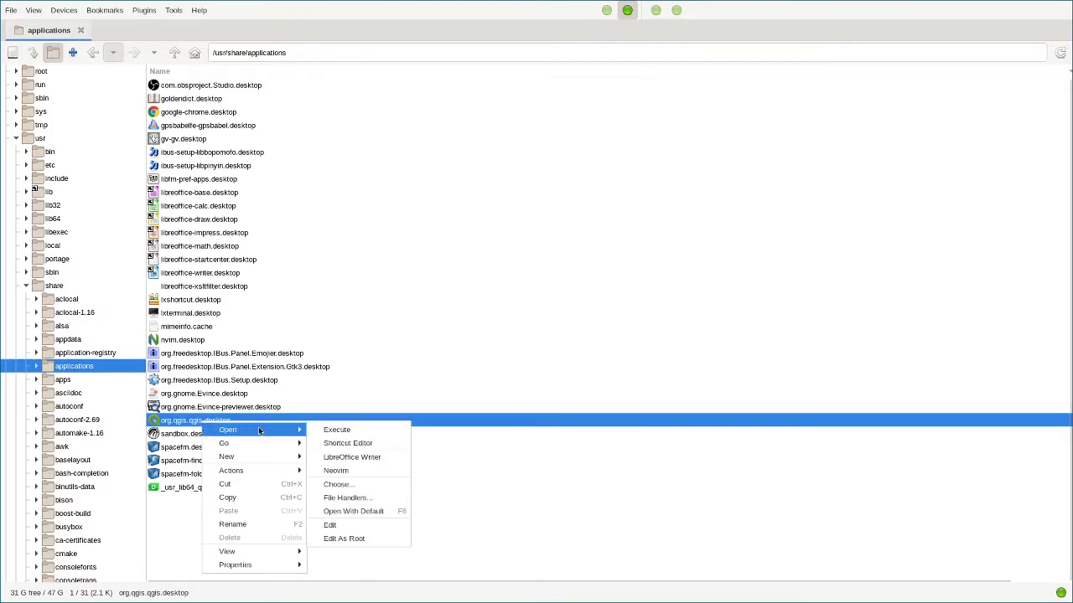
left_click(349, 432)
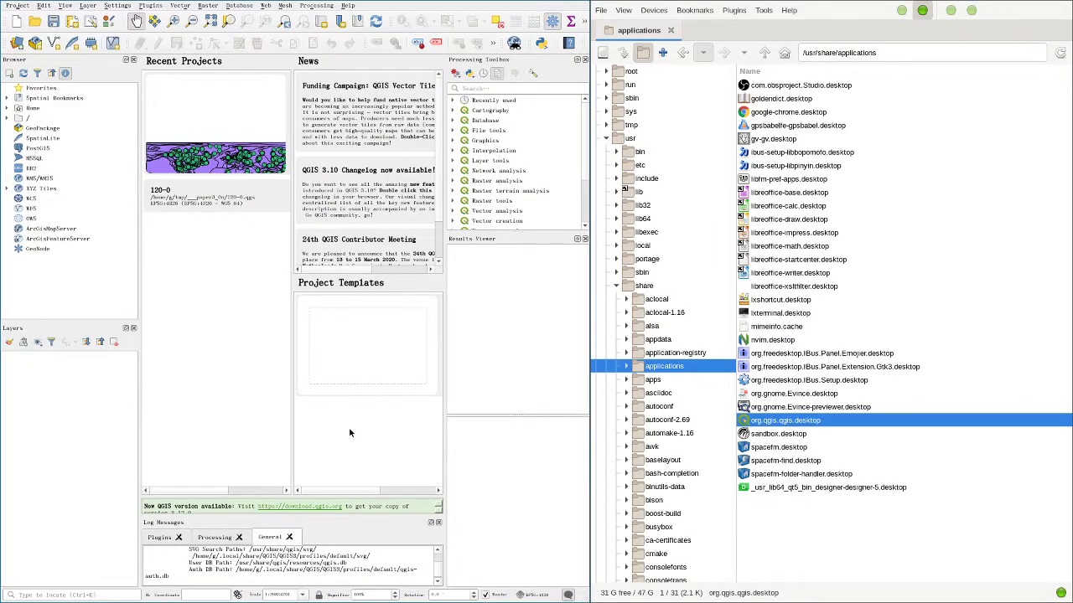
Quit SpaceFM, then select /tmp/example.shp as the vector dataset in the Data Source Manager.
left_click(601, 10)
left_click(625, 128)
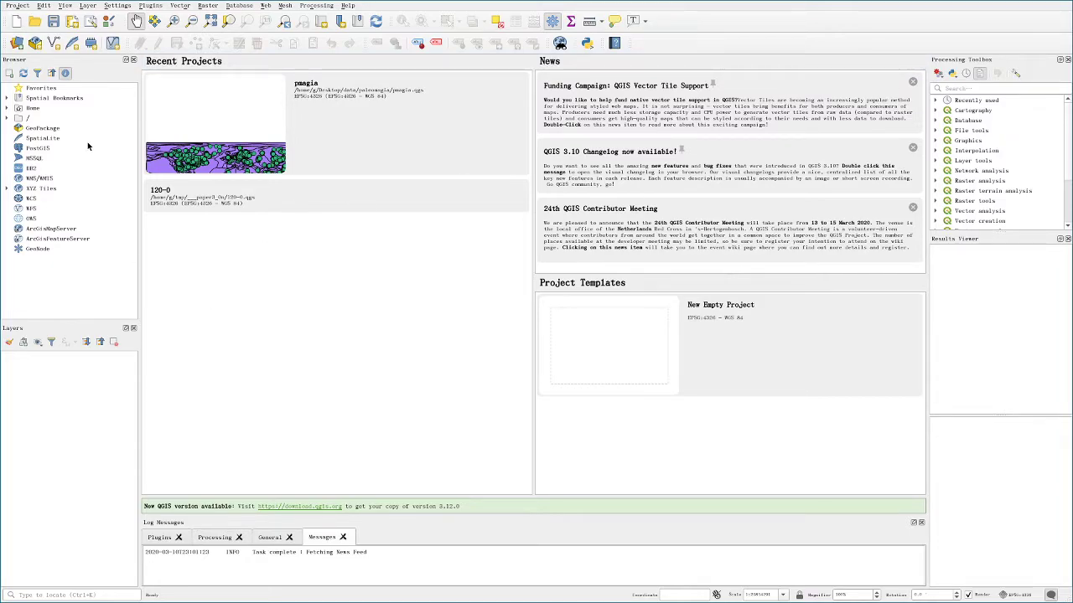
left_click(17, 43)
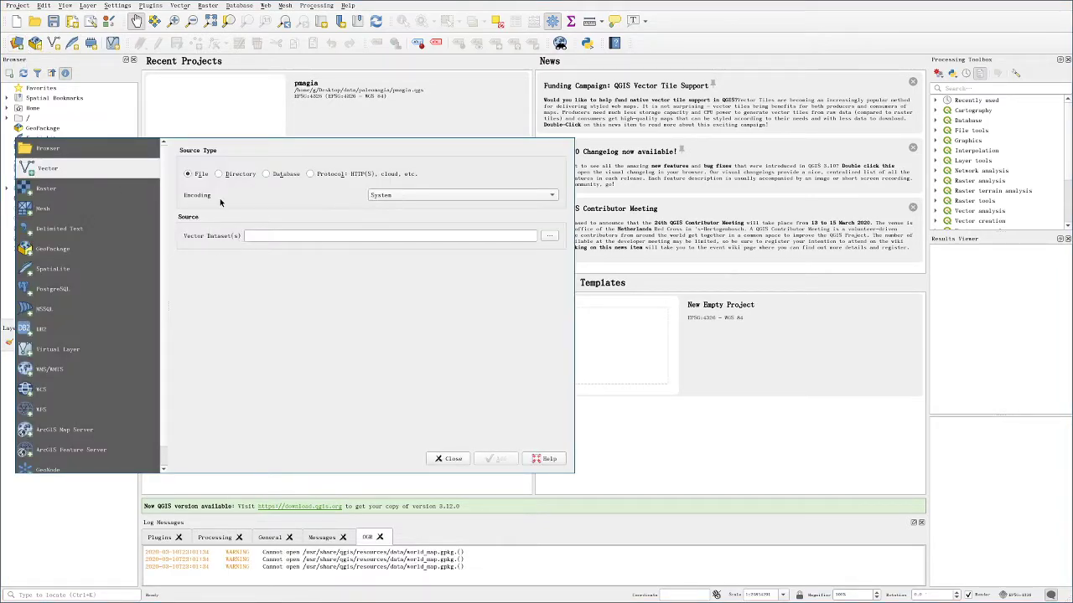
left_click(548, 237)
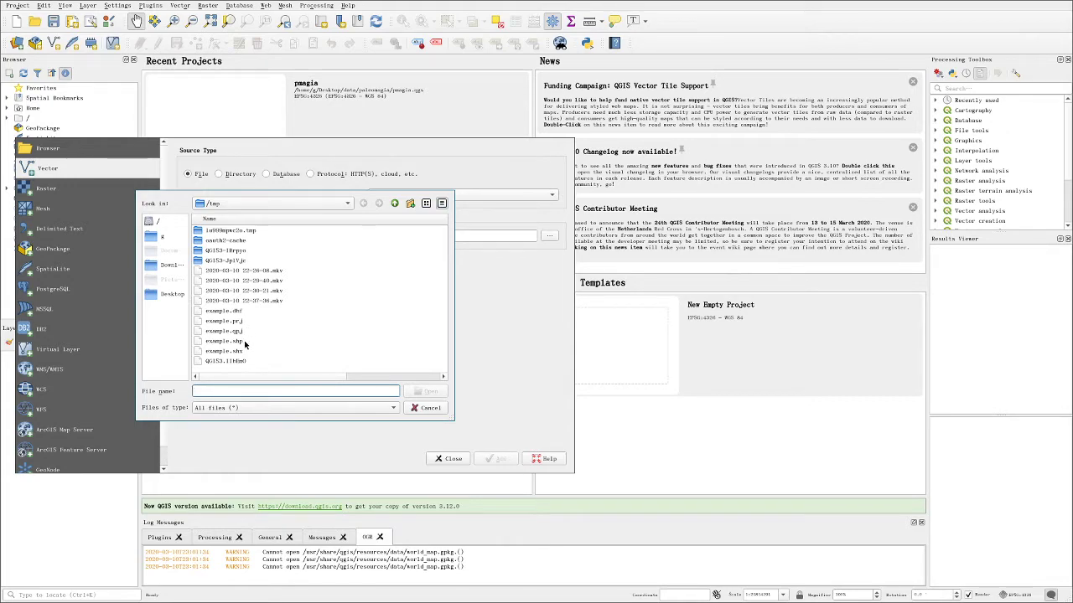
left_click(245, 344)
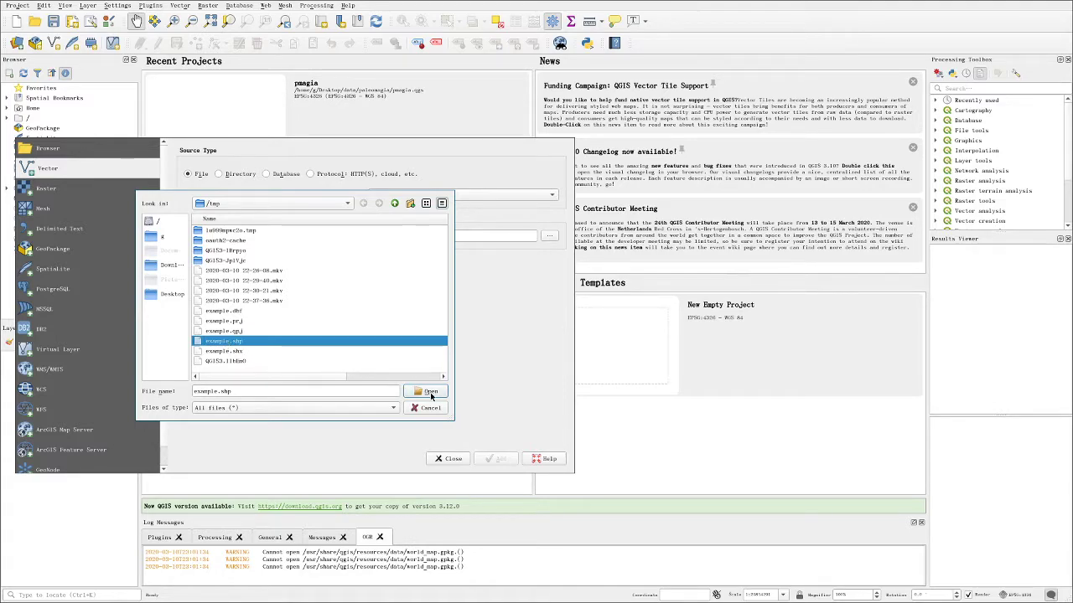
left_click(430, 392)
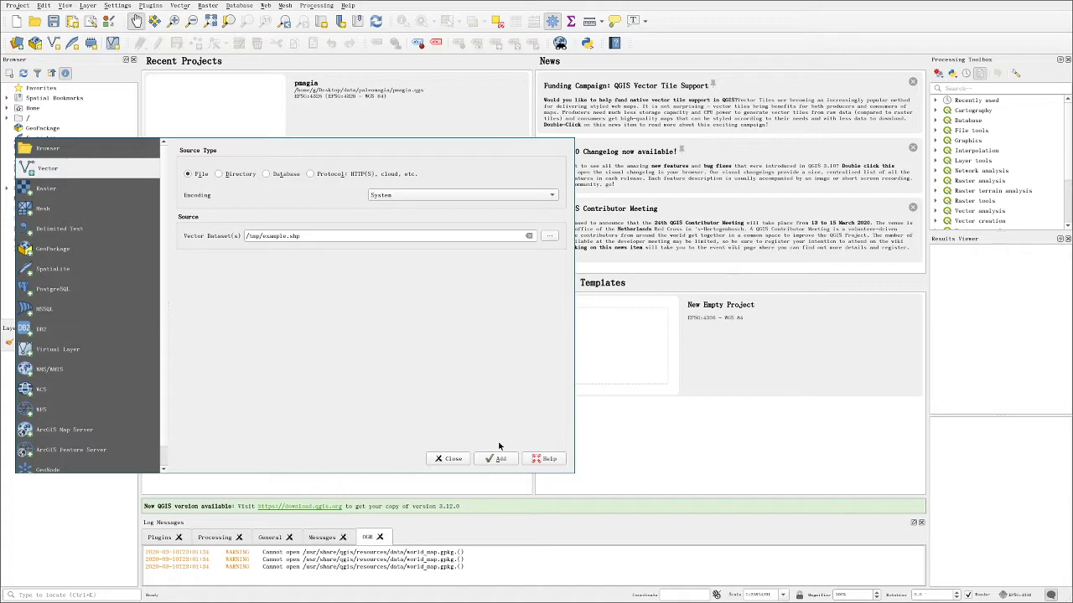
Add example.shp as a point layer, close the Data Source Manager, and select the example layer.
left_click(495, 461)
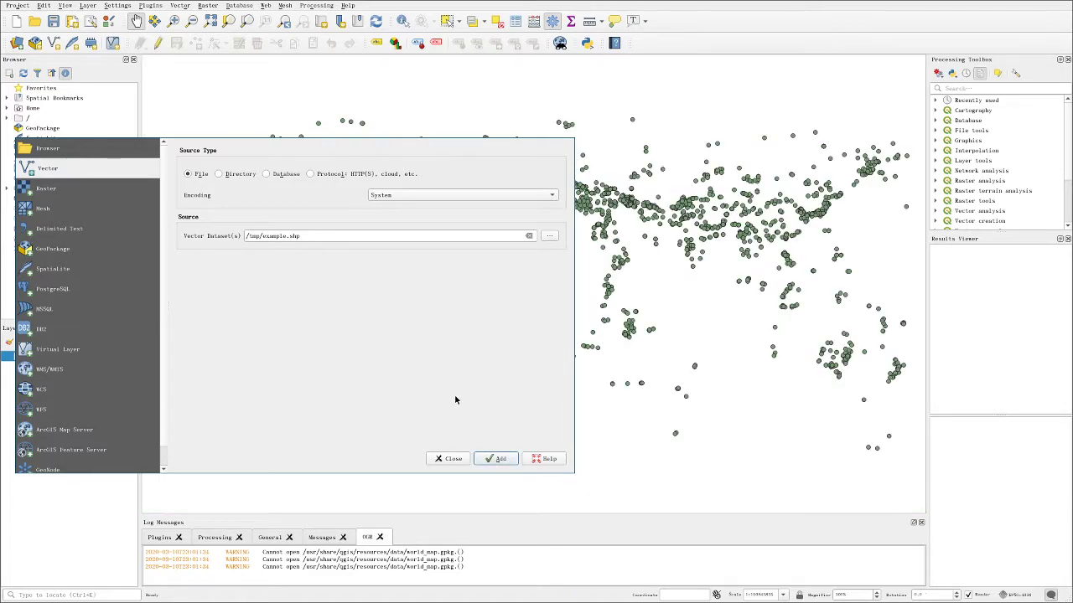
left_click(447, 459)
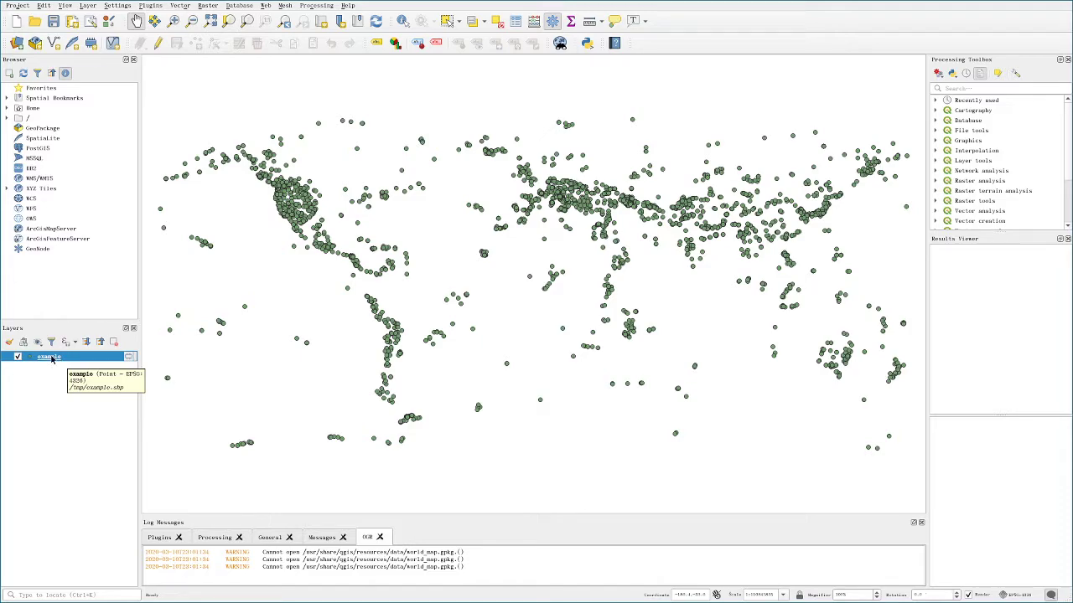
left_click(74, 371)
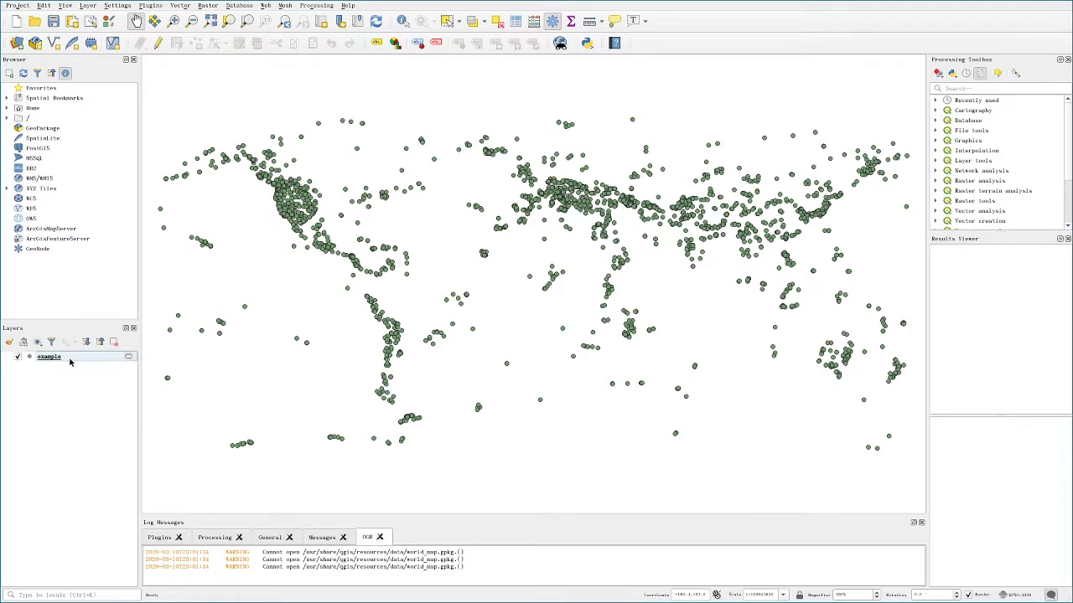
left_click(70, 361)
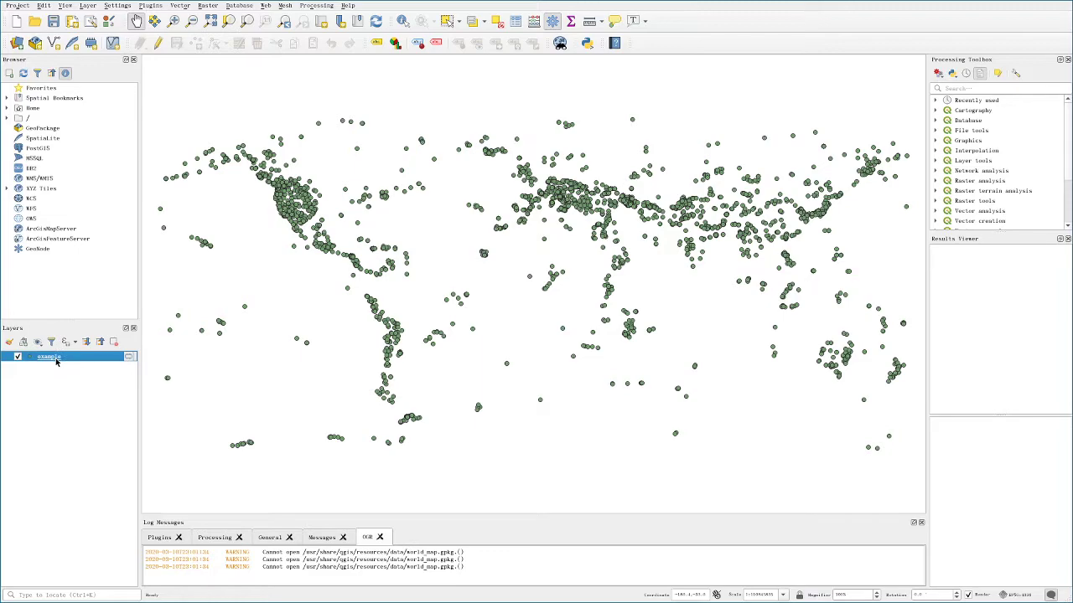
Open the example layer's attribute table with its ROCKUNITNO, DP, EM and EP95 columns.
right_click(58, 358)
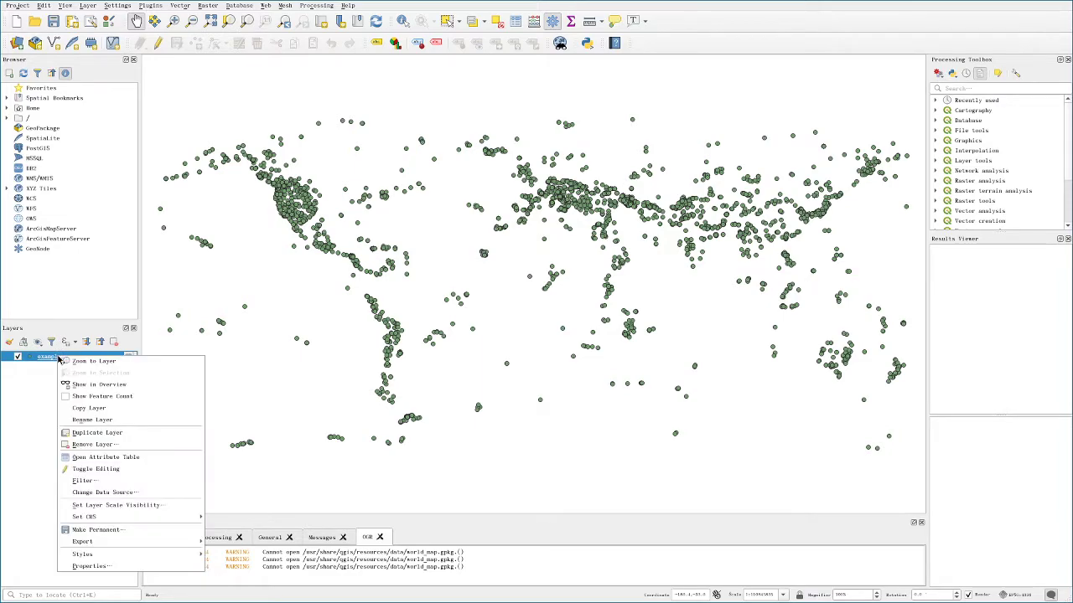
left_click(131, 459)
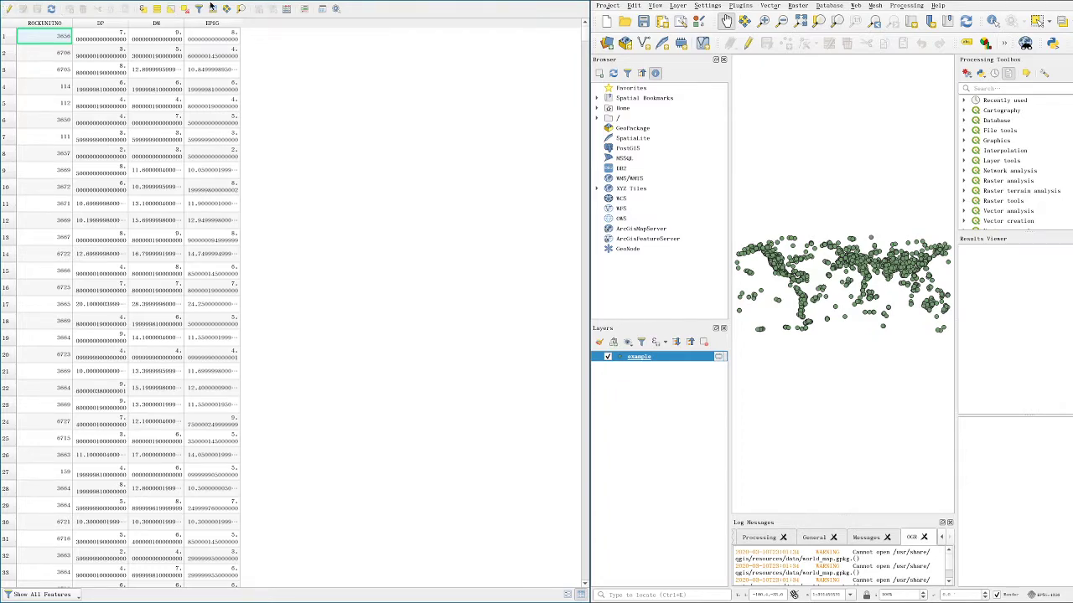
left_click(677, 76)
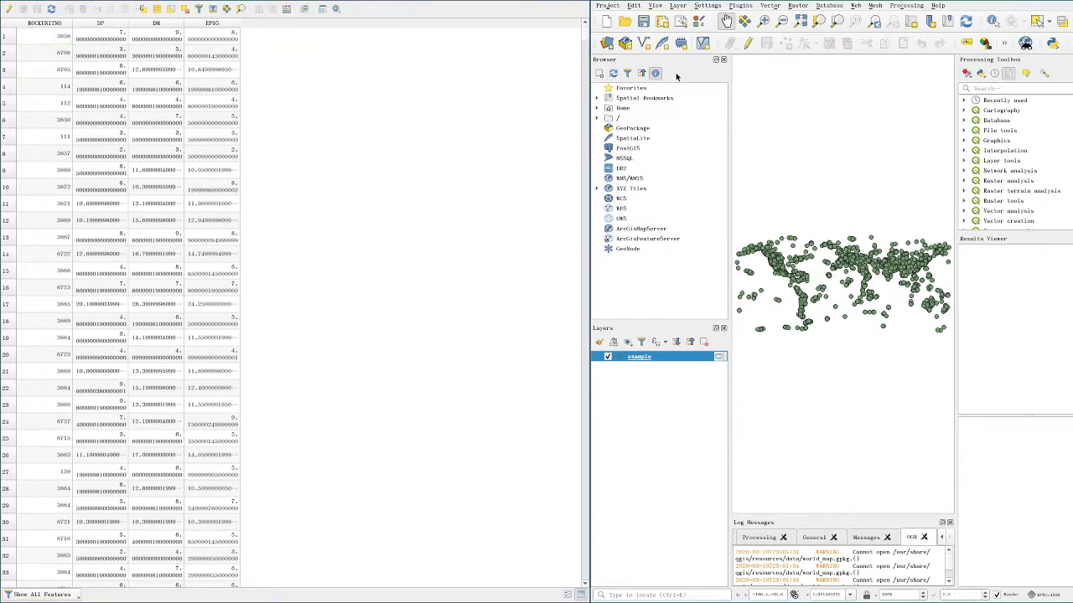
Open Vector > Analysis Tools > Basic Statistics for Fields.
left_click(770, 6)
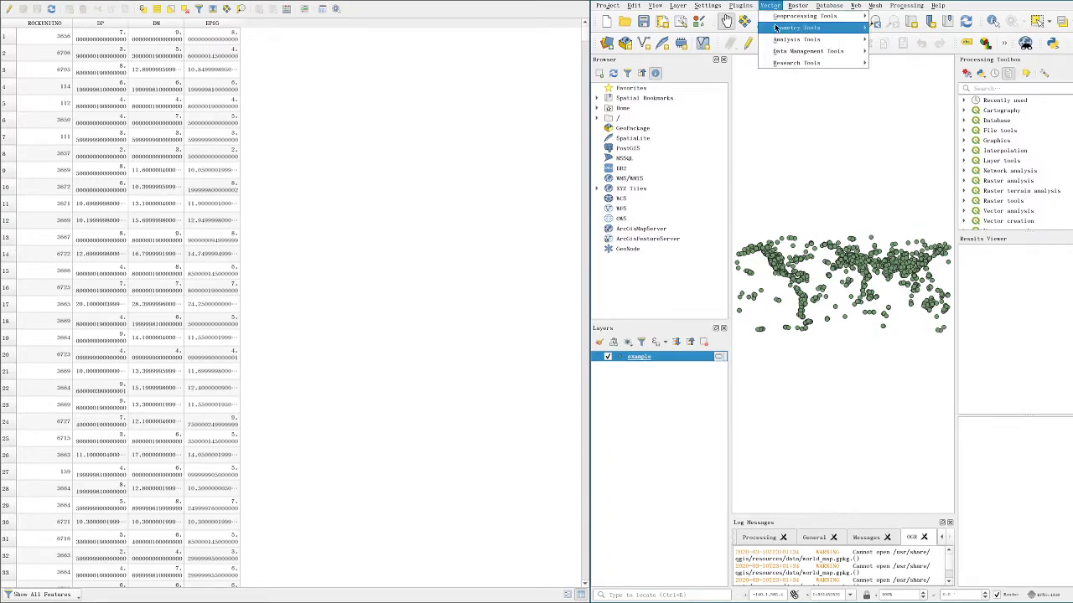
mouse_move(774, 41)
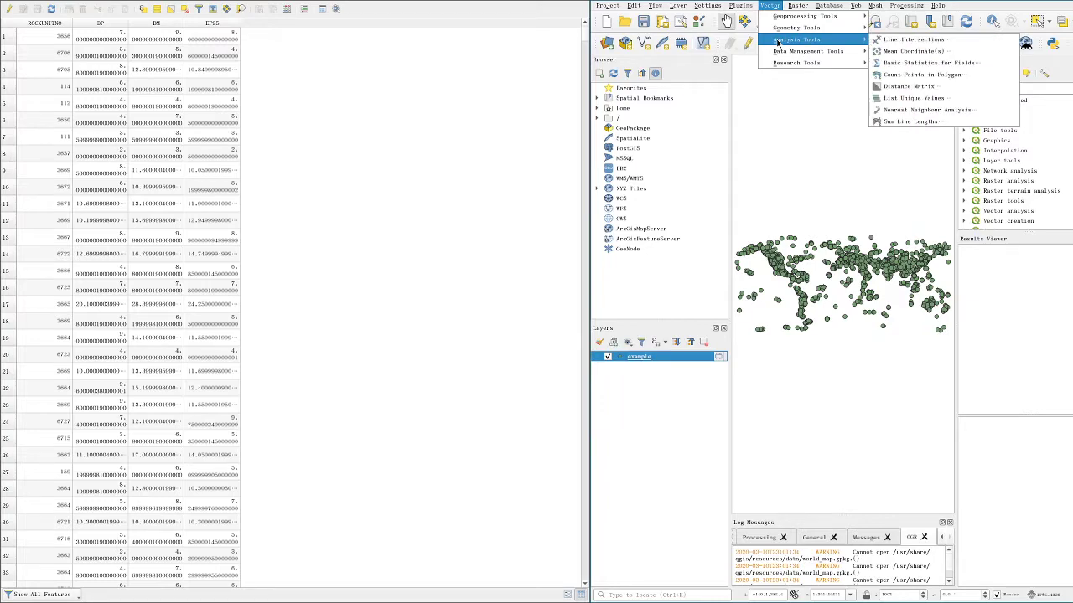
left_click(970, 63)
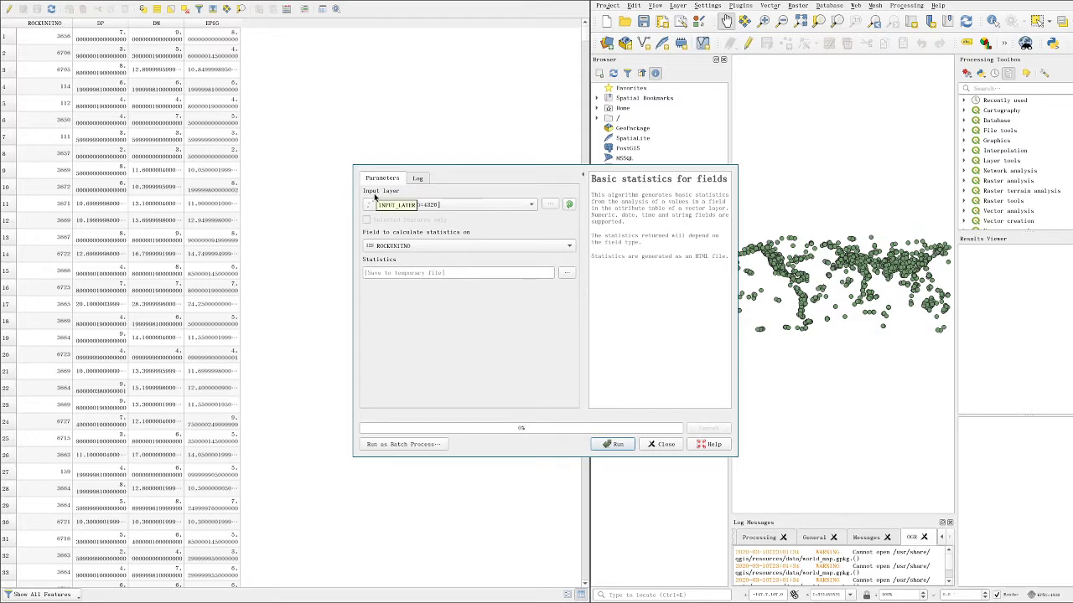
Set 'example' as the input layer for Basic statistics for fields.
left_click(523, 207)
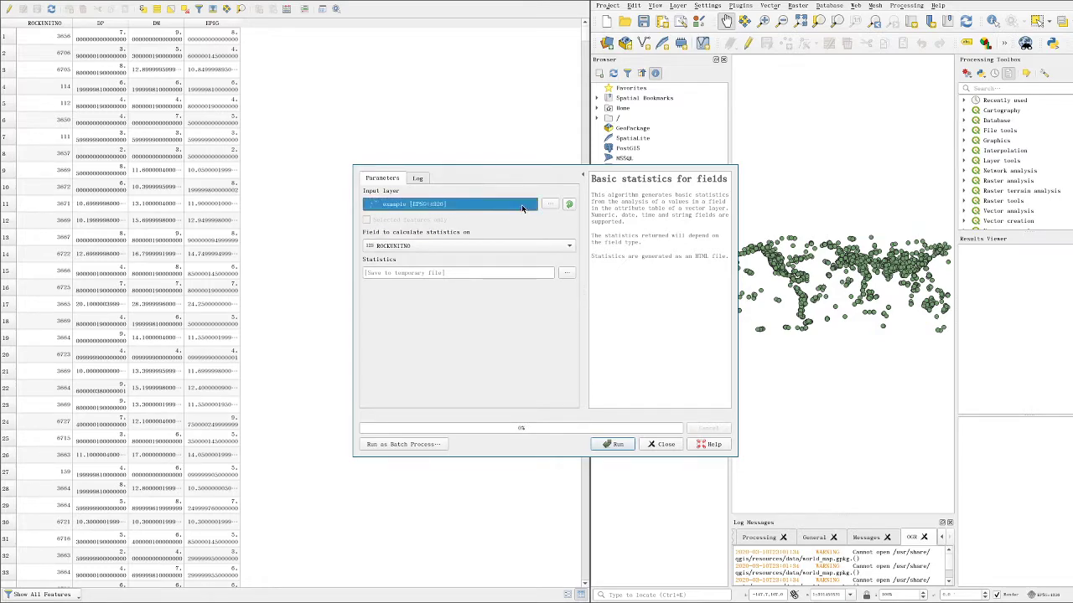
left_click(525, 206)
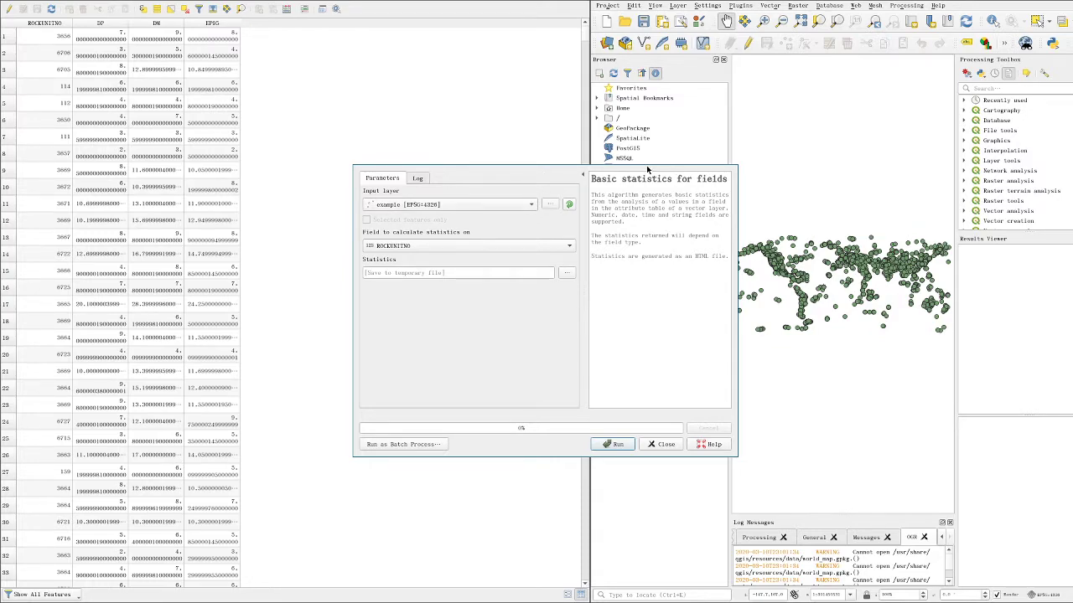
left_click(532, 207)
left_click(513, 205)
left_click(511, 205)
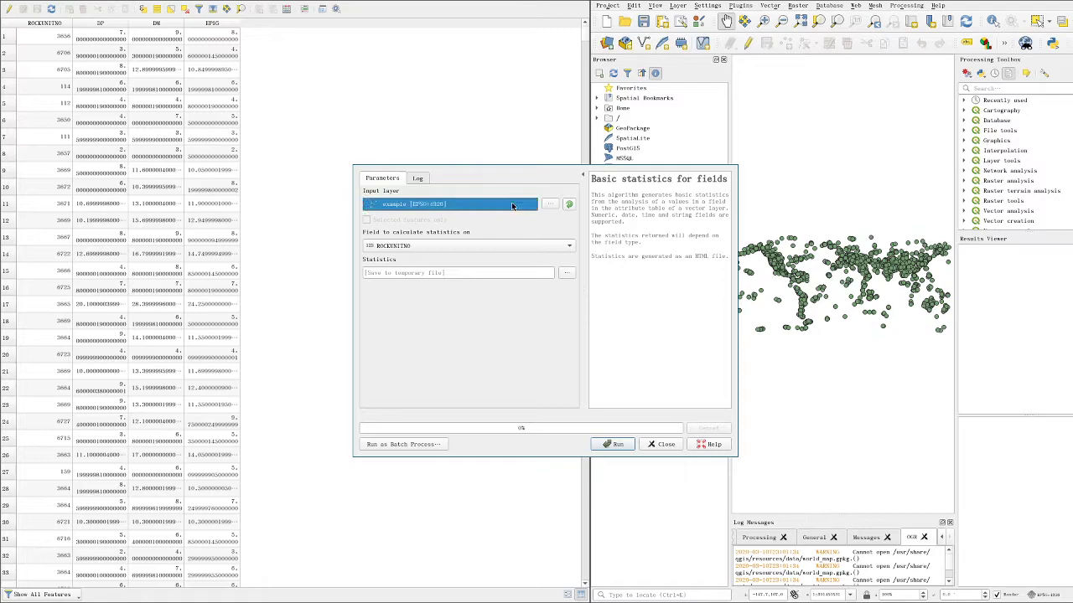
left_click(511, 205)
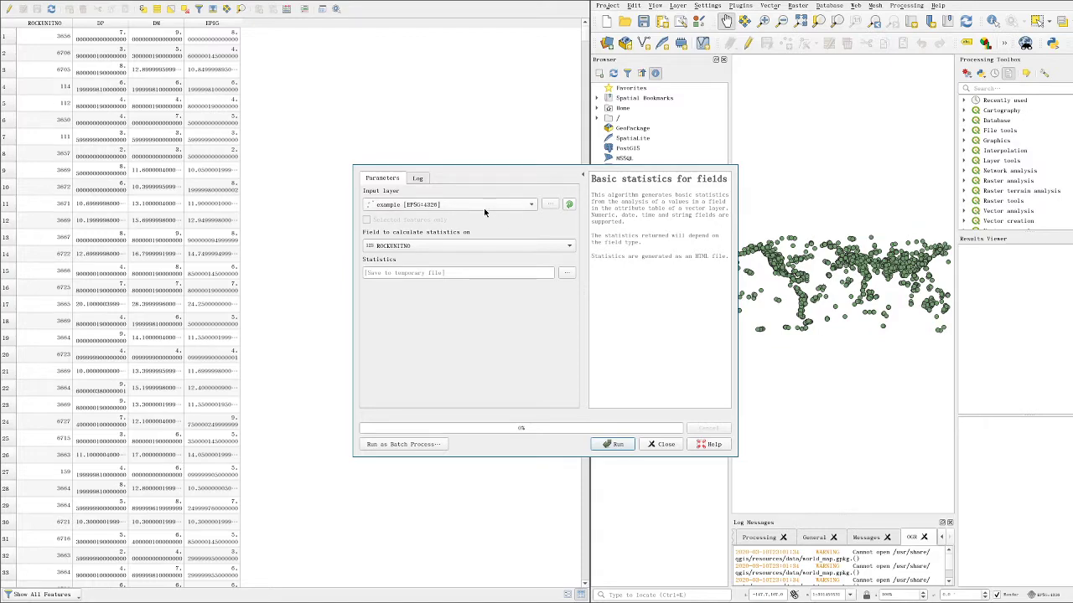
left_click(404, 207)
left_click(403, 208)
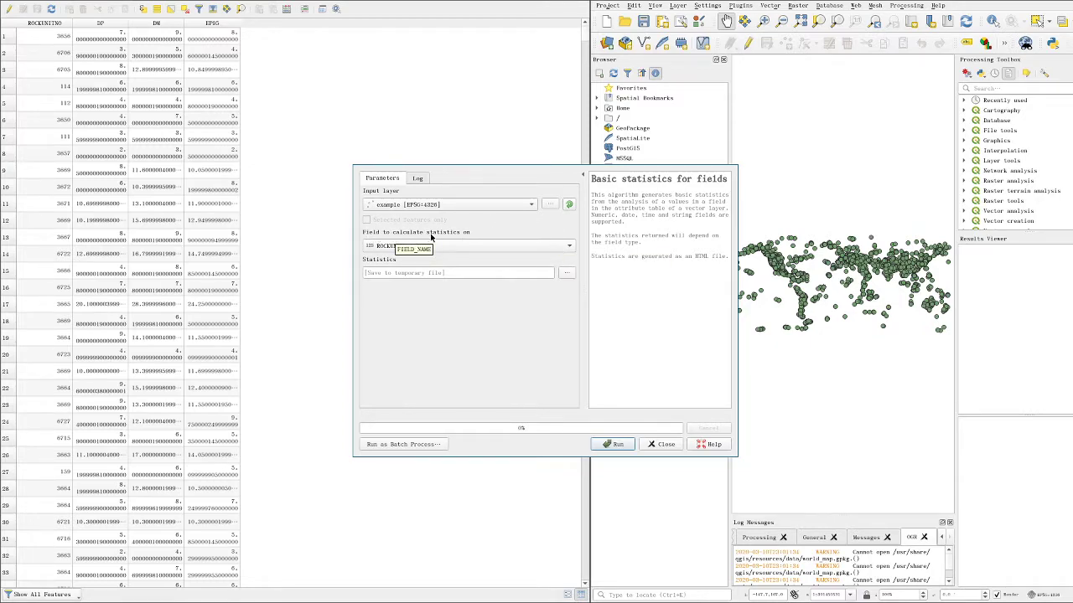
Pick EP95 as the field to analyse and keep the output as a temporary file.
left_click(570, 248)
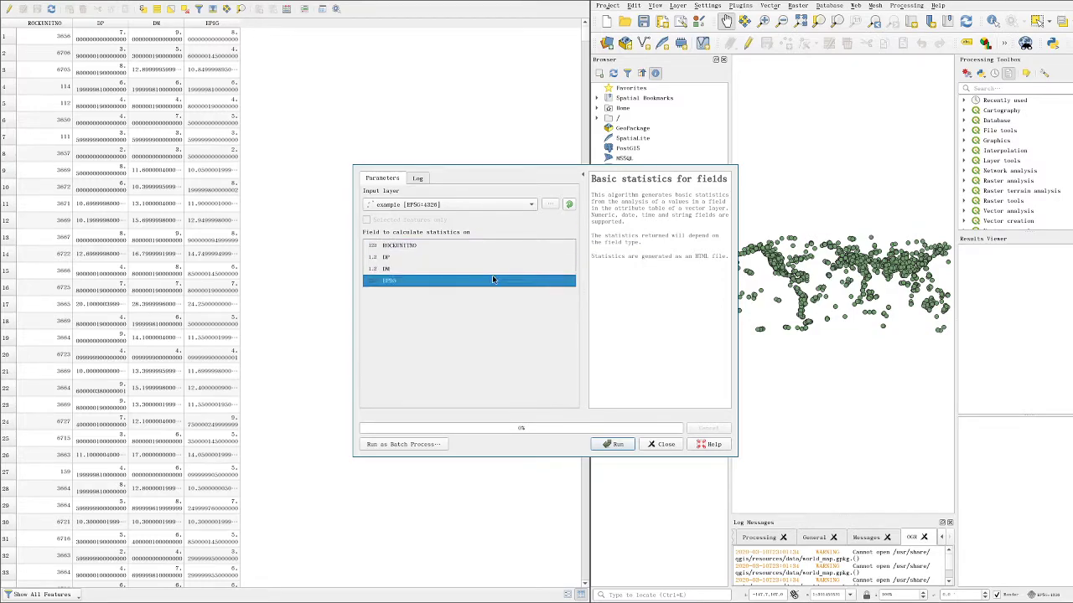
left_click(429, 283)
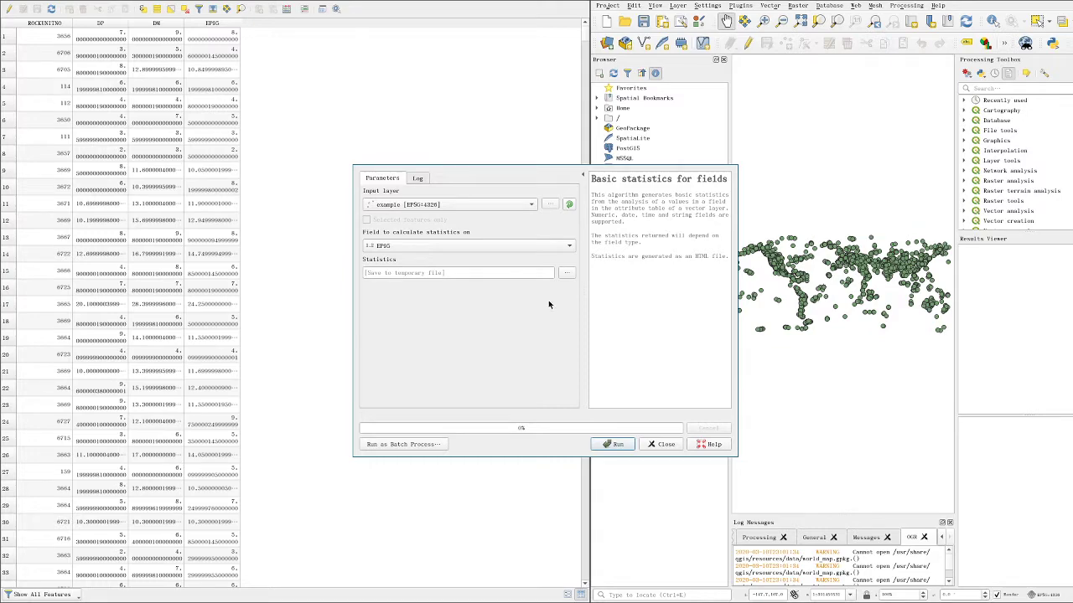
left_click(400, 273)
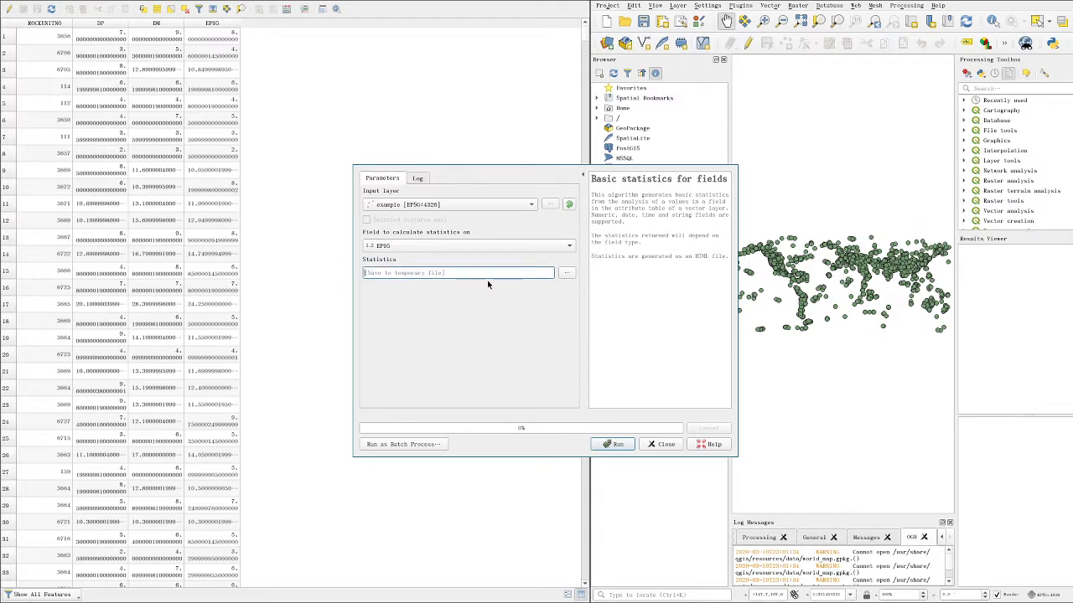
left_click(569, 275)
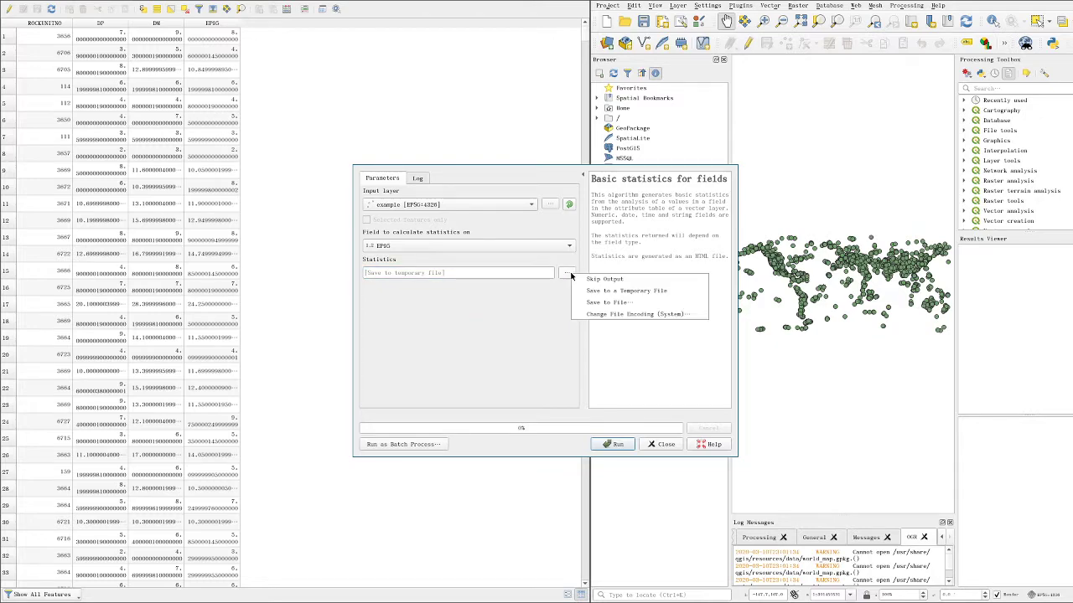
left_click(531, 303)
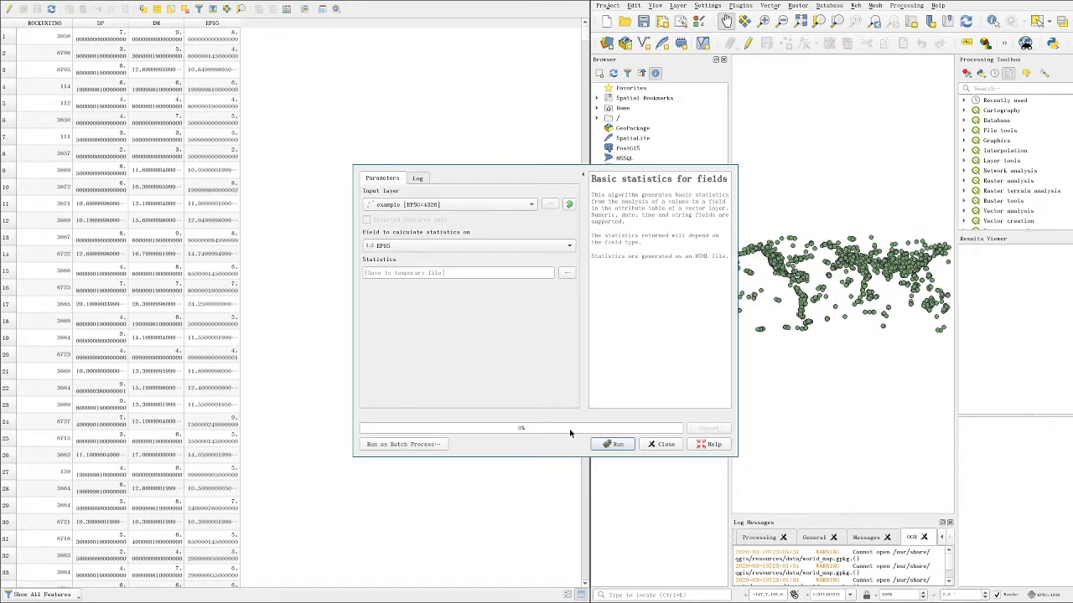
Run the EP95 statistics and select the version lines at the top of the log.
left_click(611, 445)
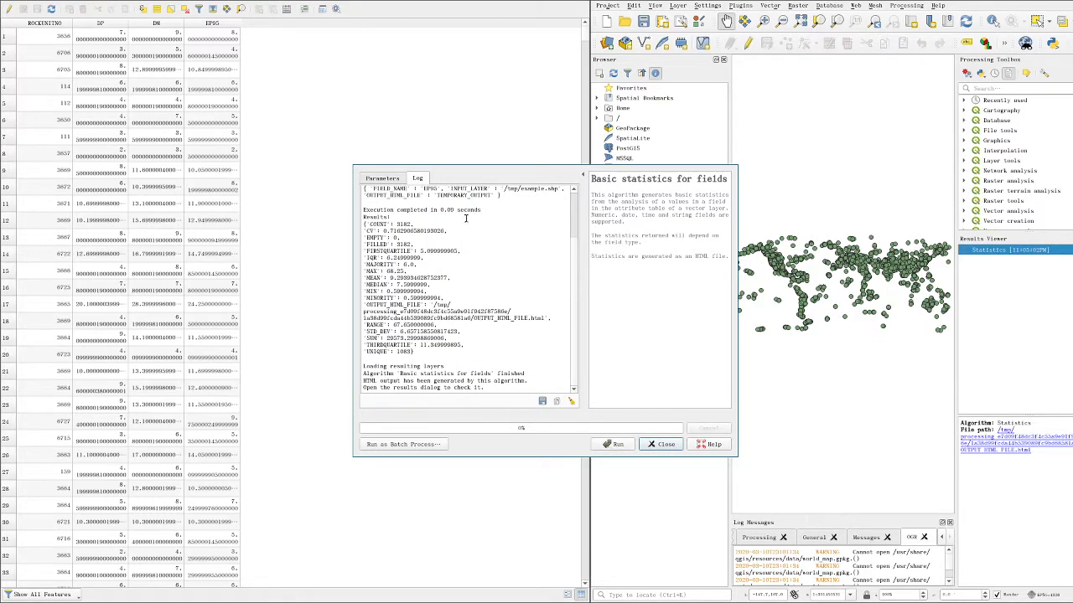
scroll(463, 220, "up", 3)
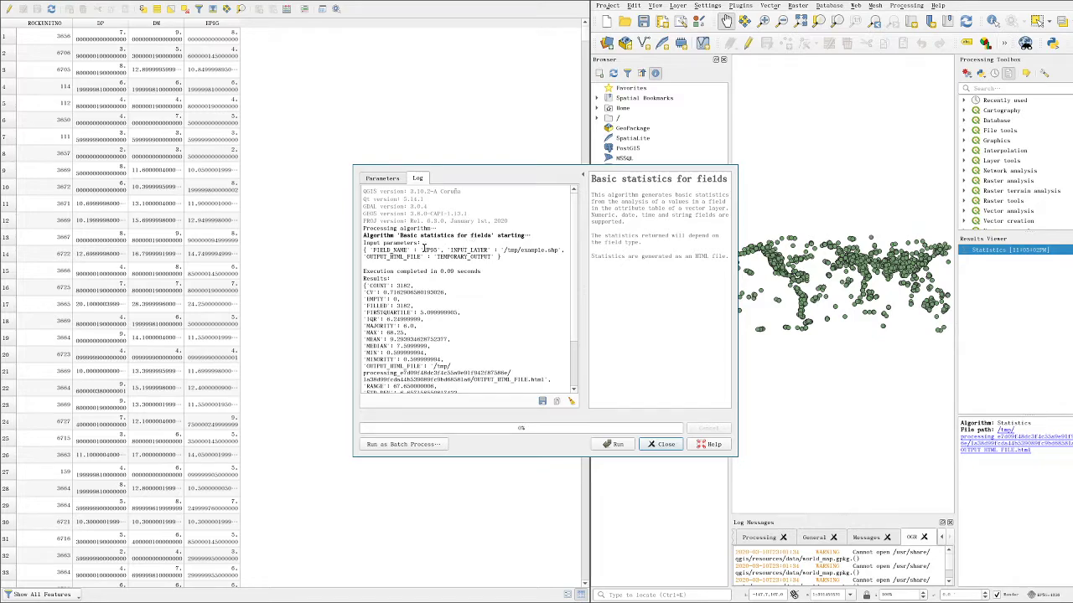
left_click_drag(362, 191, 447, 230)
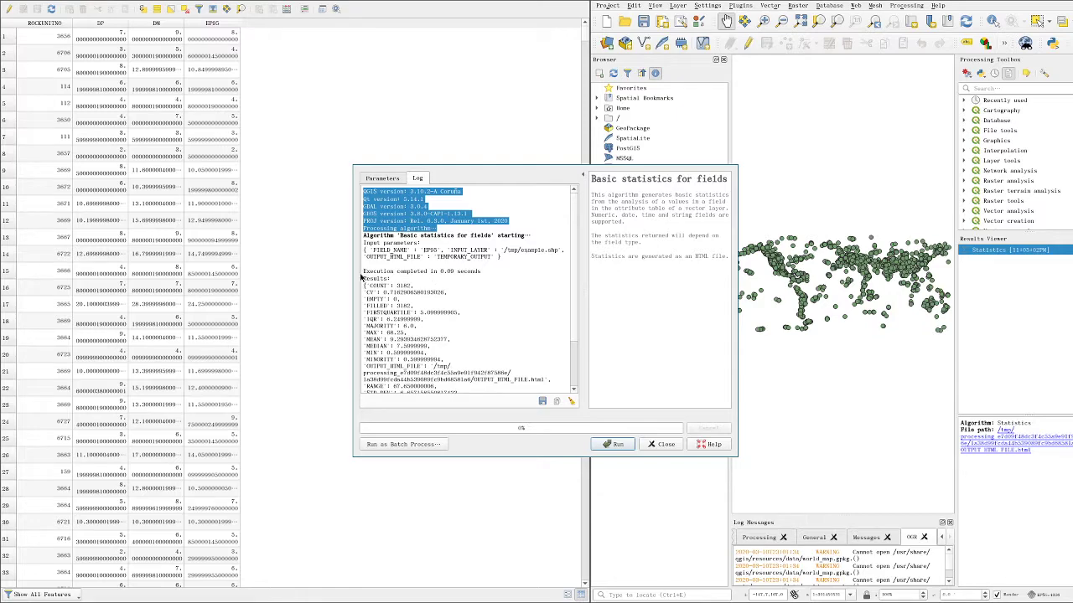
Select the Results heading and the COUNT, MAX, MEAN, MEDIAN and MIN keywords in turn.
left_click_drag(363, 278, 396, 279)
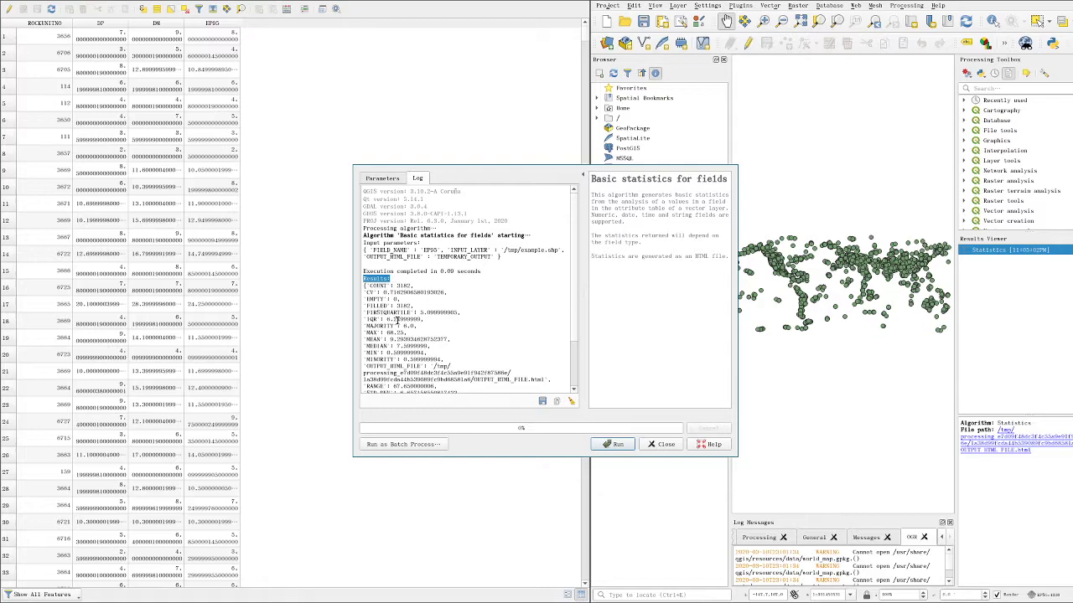
double_click(379, 286)
double_click(372, 333)
double_click(372, 340)
double_click(372, 346)
left_click(371, 354)
double_click(371, 354)
Highlight the number following MEAN in the results log.
double_click(370, 340)
left_click(389, 339)
left_click_drag(390, 339, 449, 340)
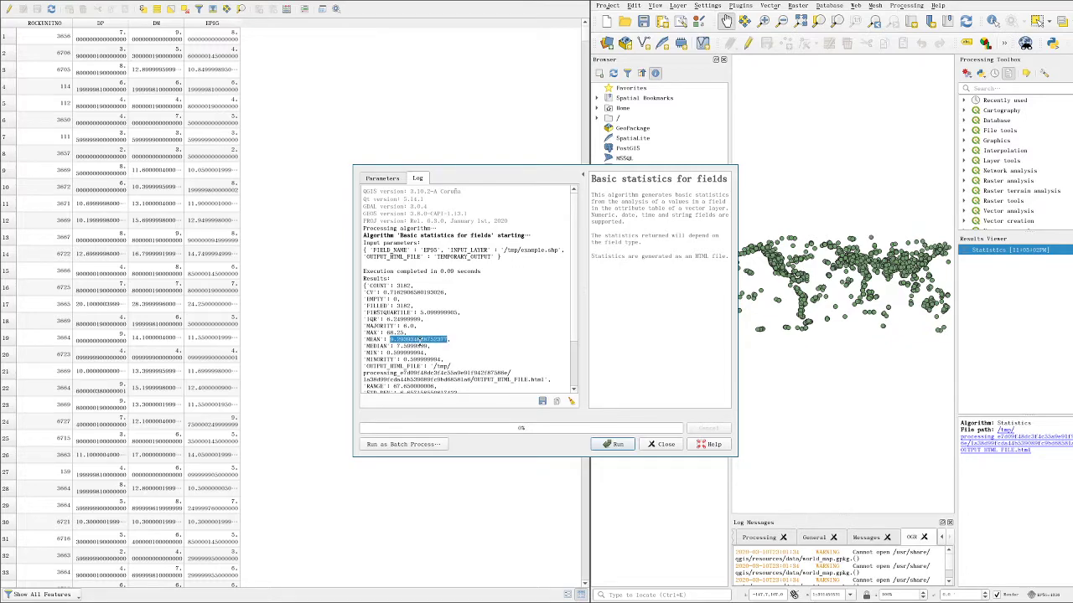
left_click(246, 78)
Switch to the Writer page 'QGIS Attribute Table: Calculate the Mean/Average Value of A Column'.
key("alt+Tab")
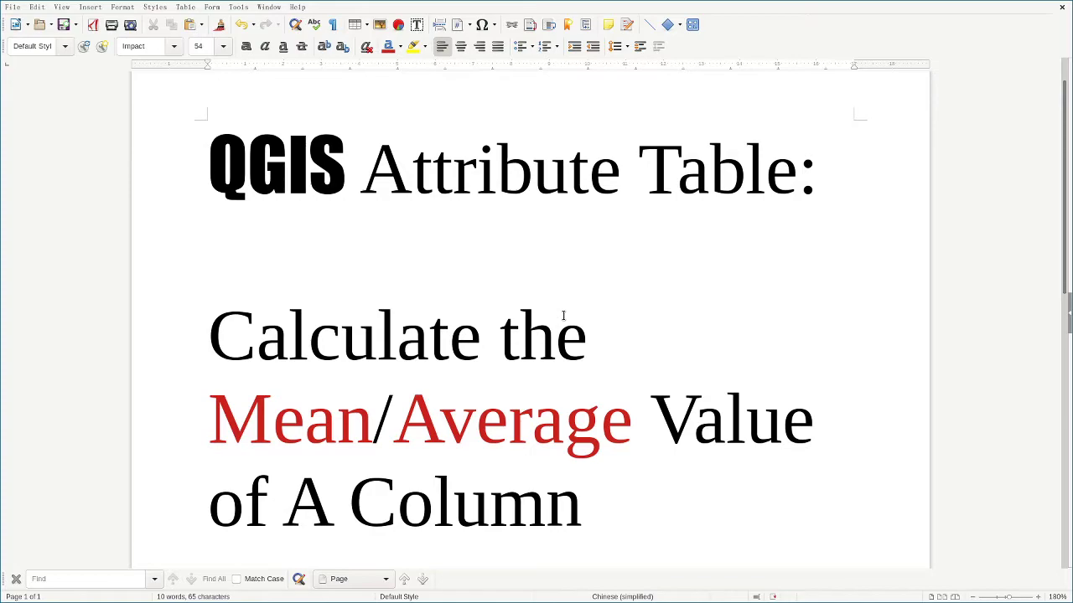